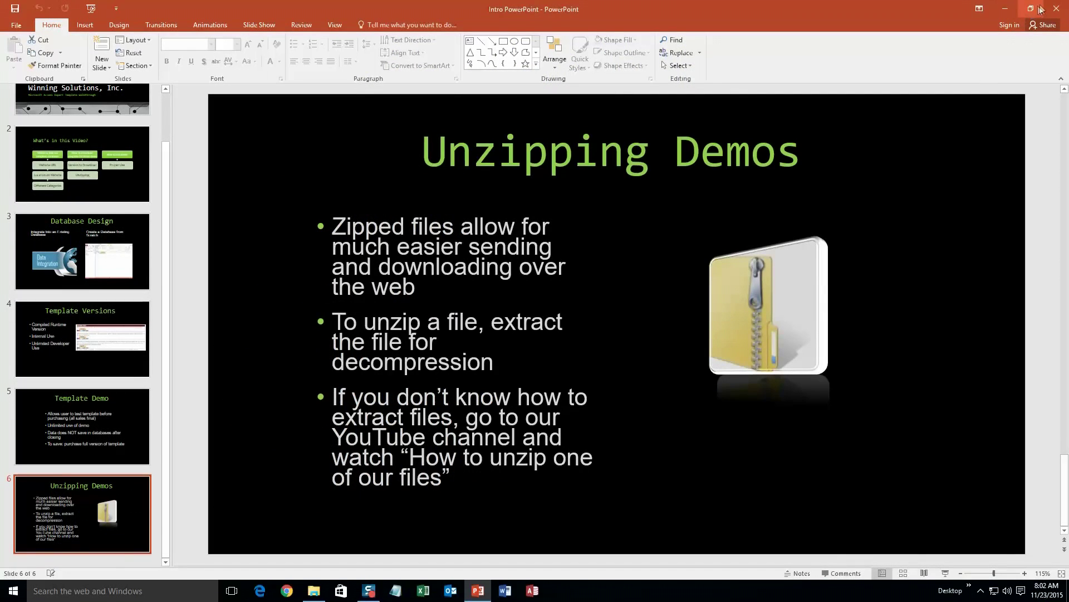
# Close PowerPoint and its Unzipping Demos presentation
pyautogui.click(1055, 10)
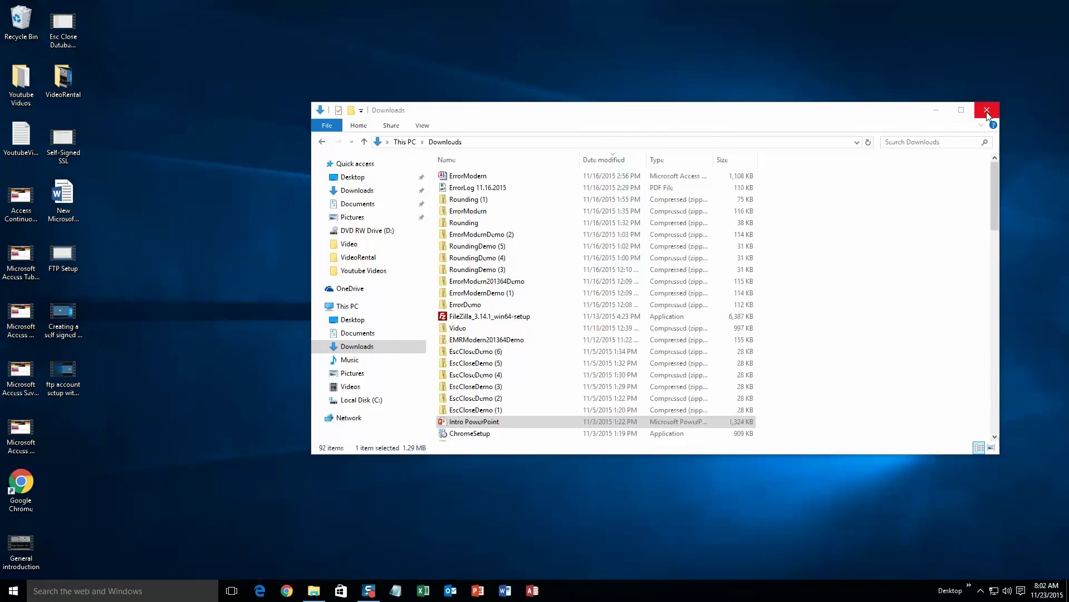
# Close the Downloads window, load microsoftaccessexpert.com and expand Database Templates (For Sale)
pyautogui.click(987, 111)
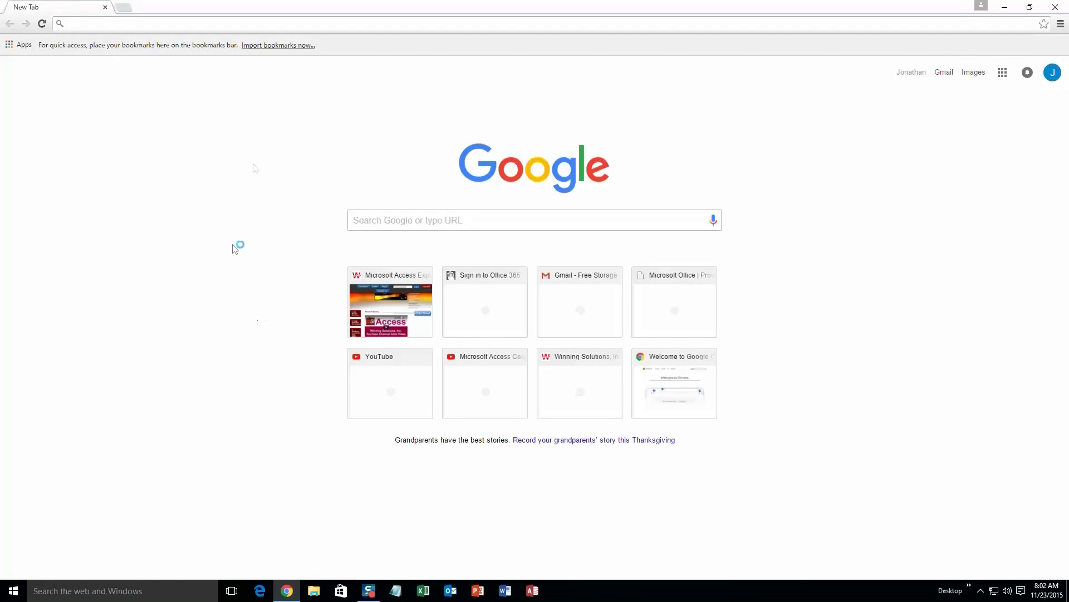
pyautogui.write('mic')
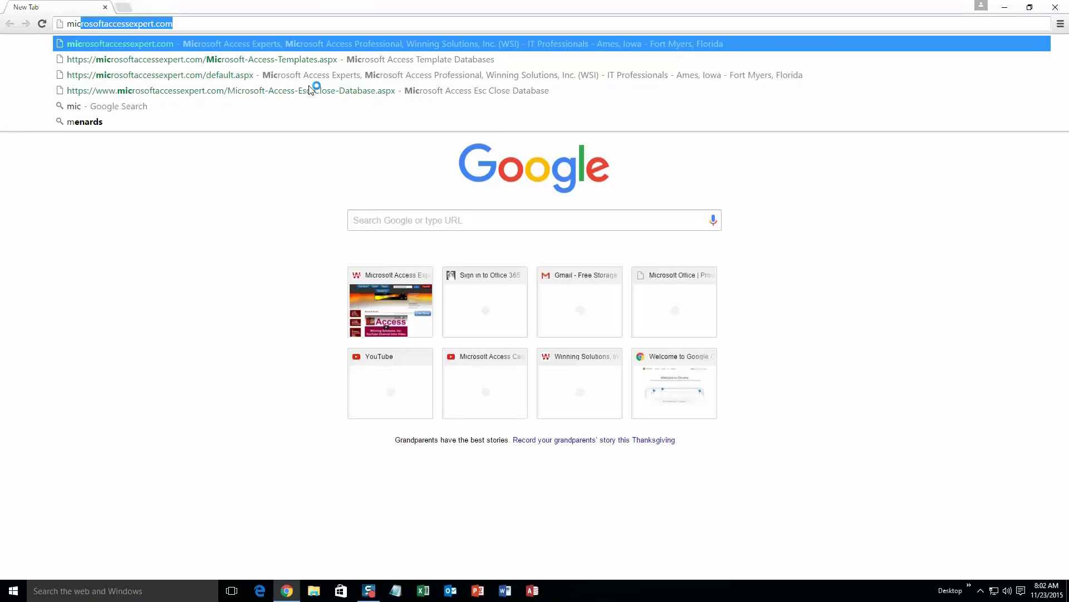
pyautogui.write('rosoftaccessexpert.com')
pyautogui.press('Return')
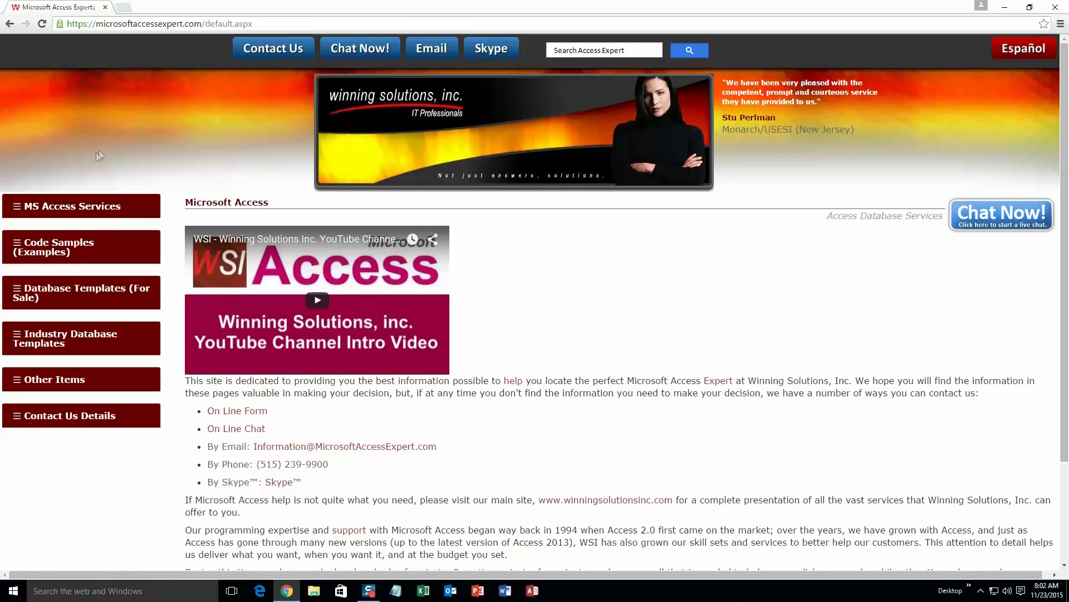
pyautogui.click(61, 292)
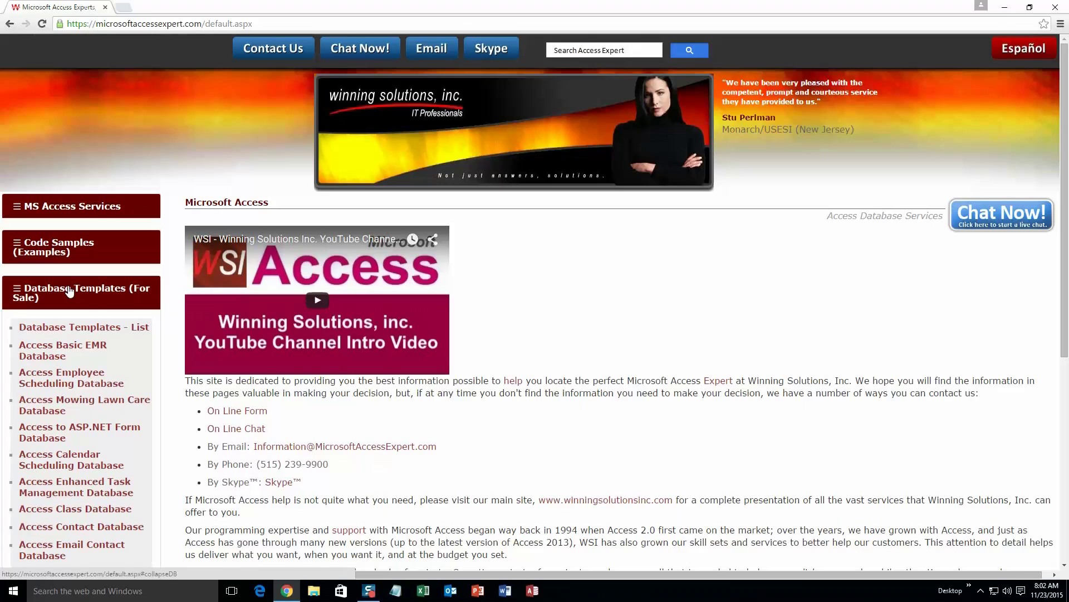
# Open the Database Templates list and go to the Multi Select List Box Search Database page
pyautogui.click(73, 328)
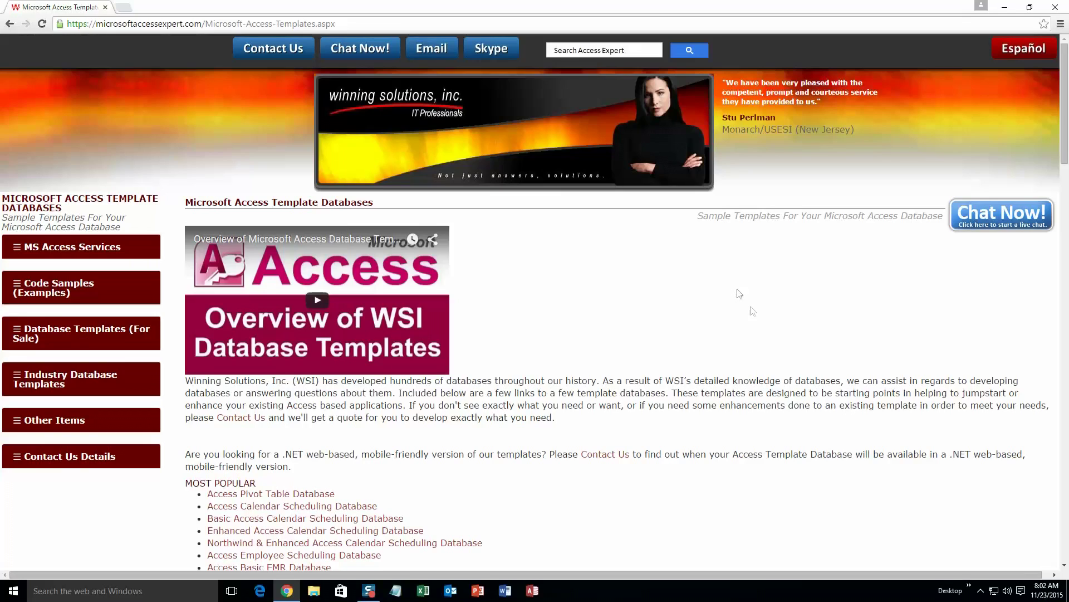
pyautogui.scroll(-2, 618, 346)
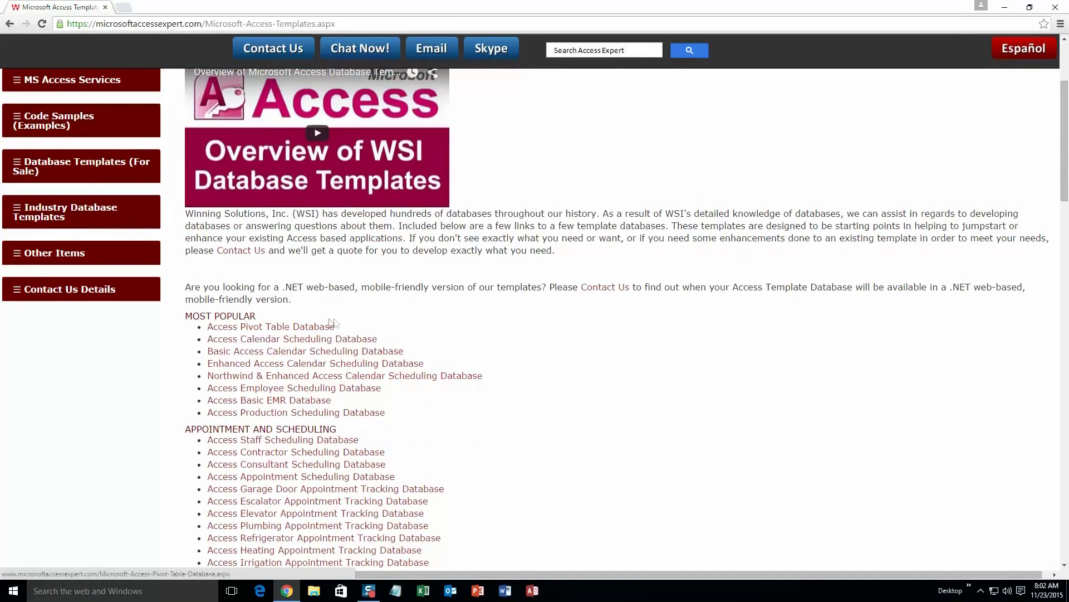
pyautogui.scroll(-3, 343, 326)
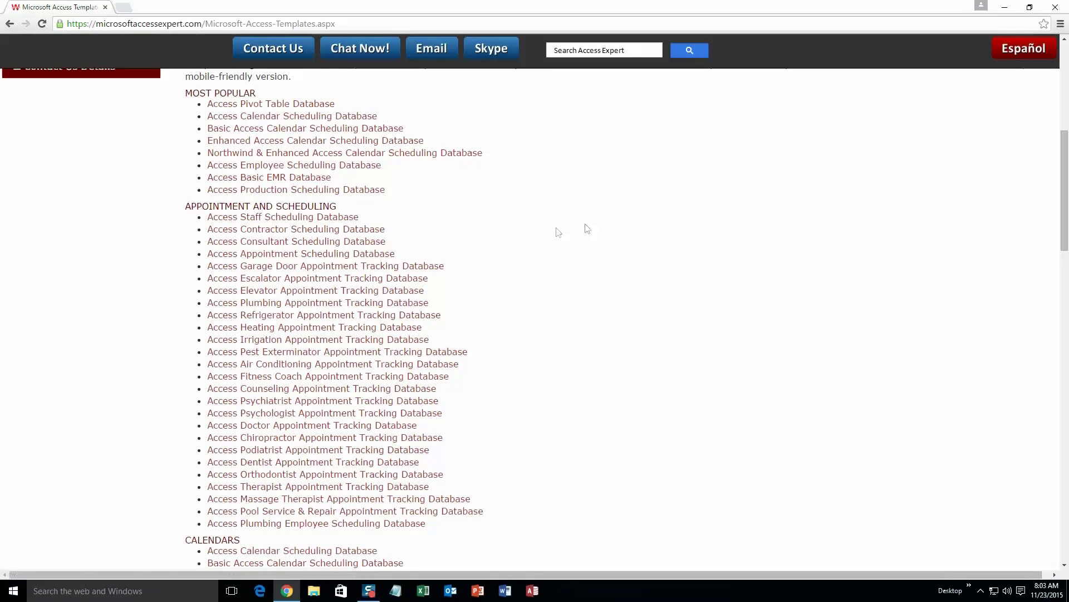
pyautogui.scroll(-2, 517, 284)
pyautogui.scroll(-1, 517, 285)
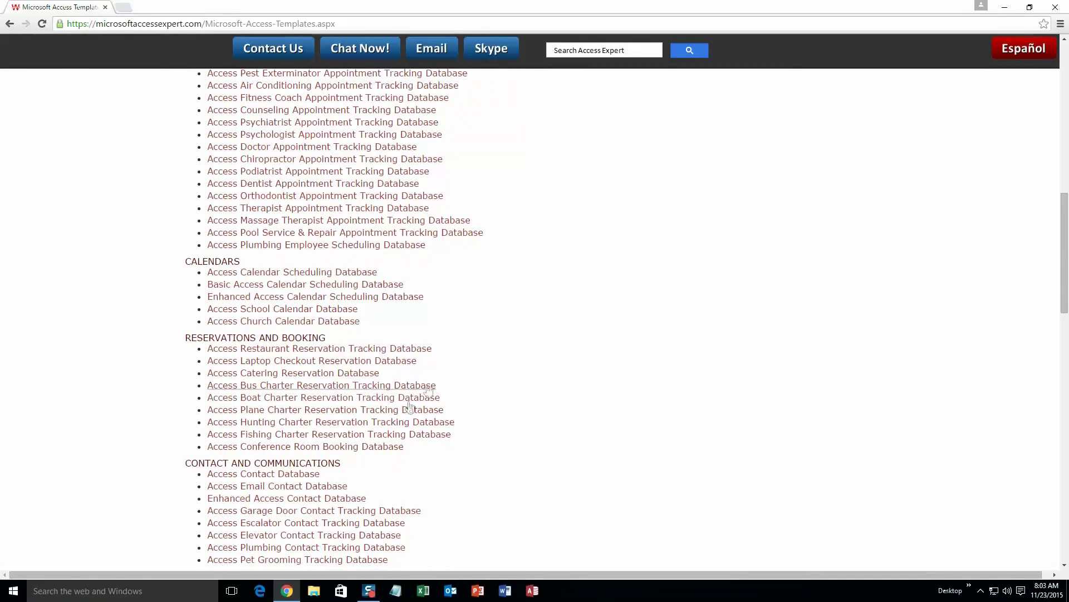
pyautogui.scroll(-2, 443, 382)
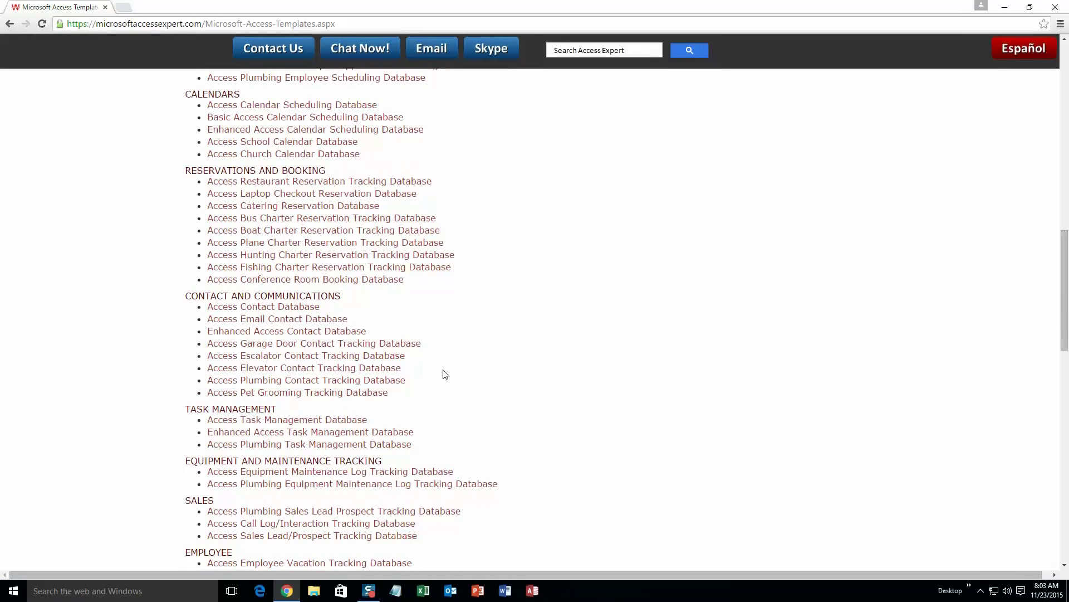
pyautogui.scroll(-2, 443, 373)
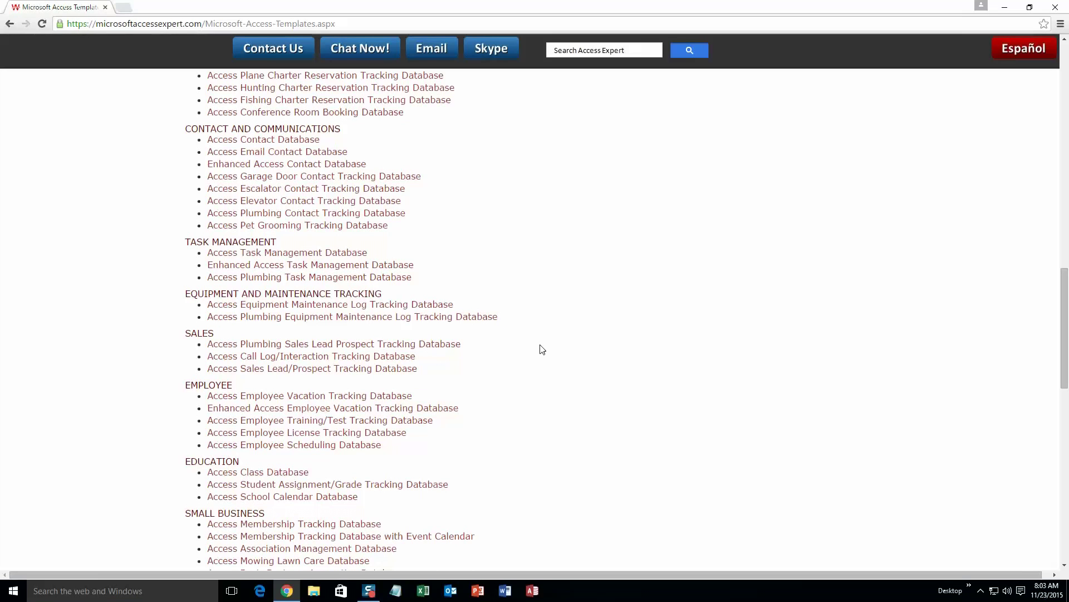
pyautogui.scroll(-2, 488, 432)
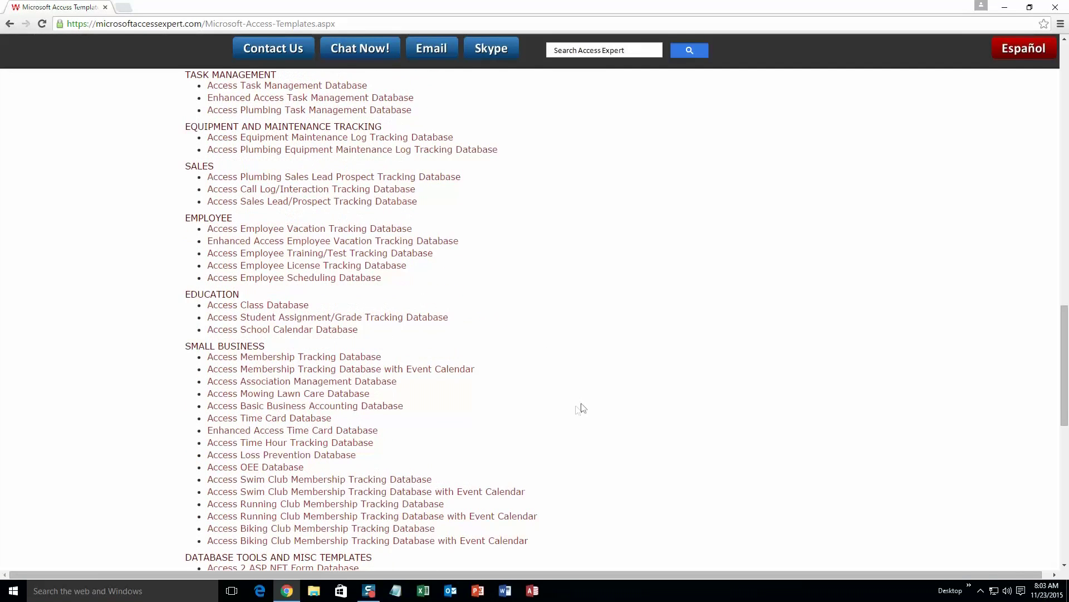
pyautogui.scroll(-1, 581, 399)
pyautogui.scroll(-1, 582, 400)
pyautogui.scroll(-1, 581, 400)
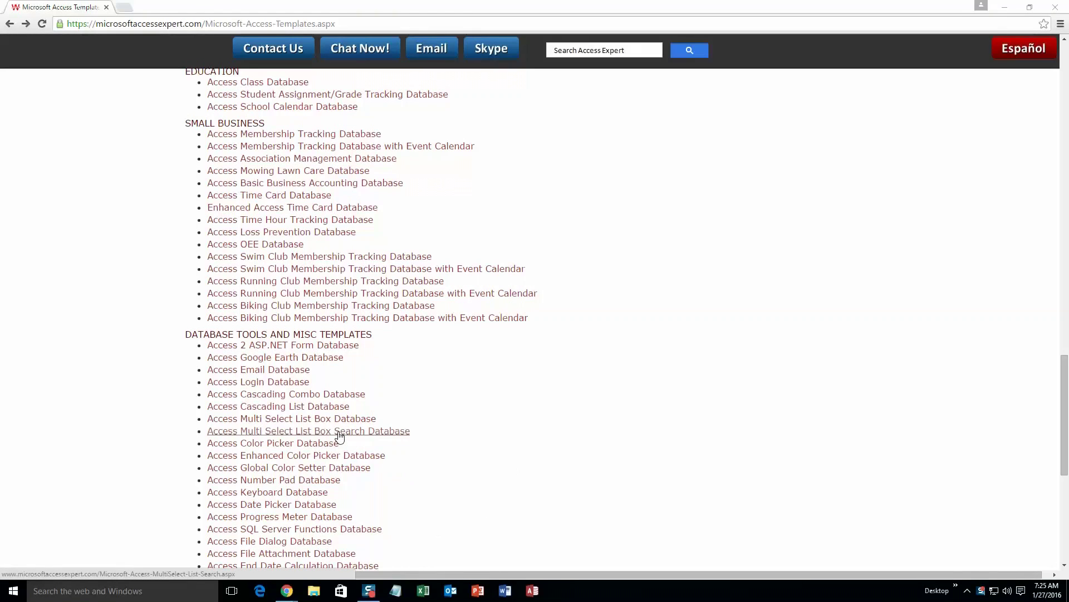
pyautogui.click(384, 431)
pyautogui.scroll(-3, 335, 359)
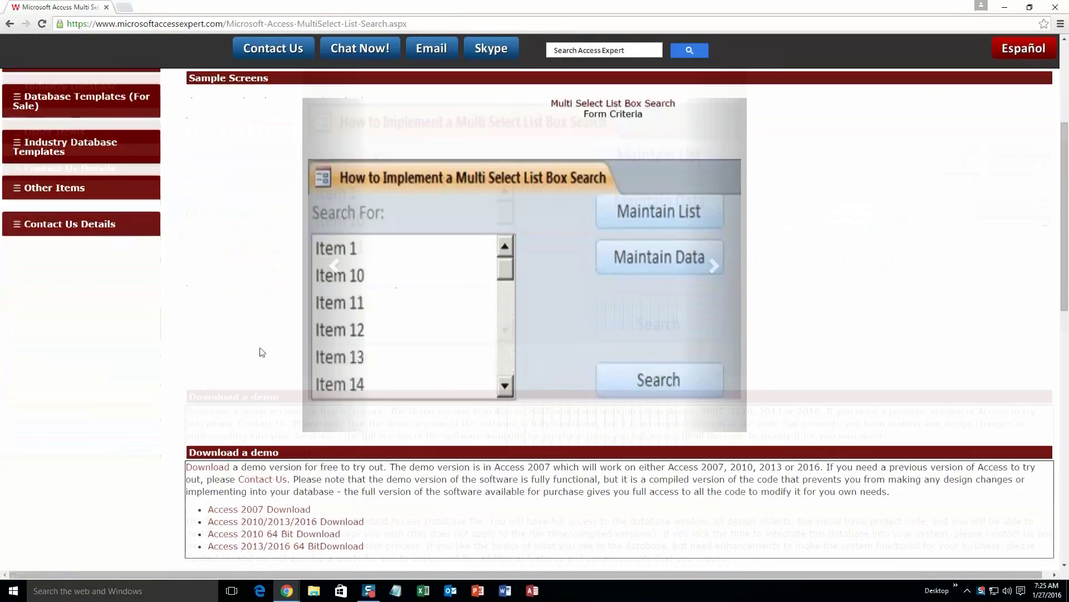
pyautogui.scroll(-2, 276, 351)
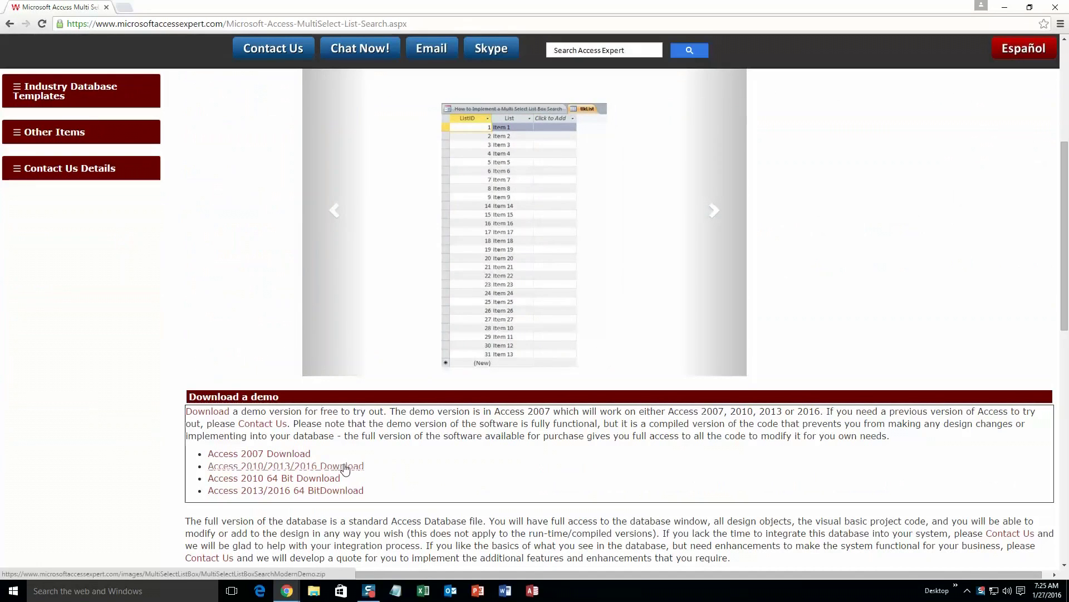
# Download the Access 2010/2013/2016 demo zip, open it and start extracting
pyautogui.click(345, 468)
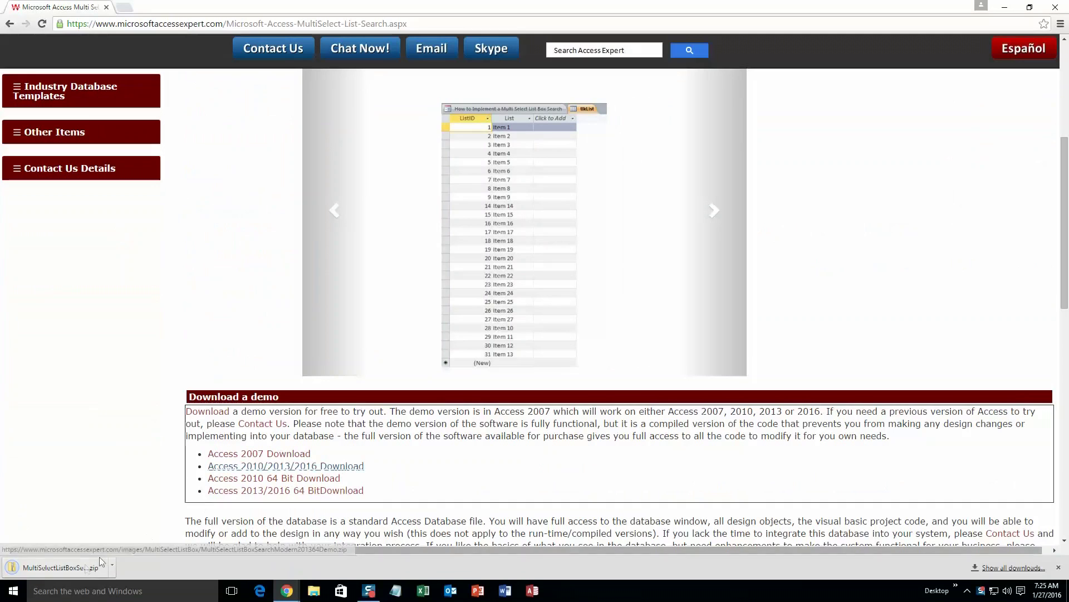
pyautogui.click(54, 567)
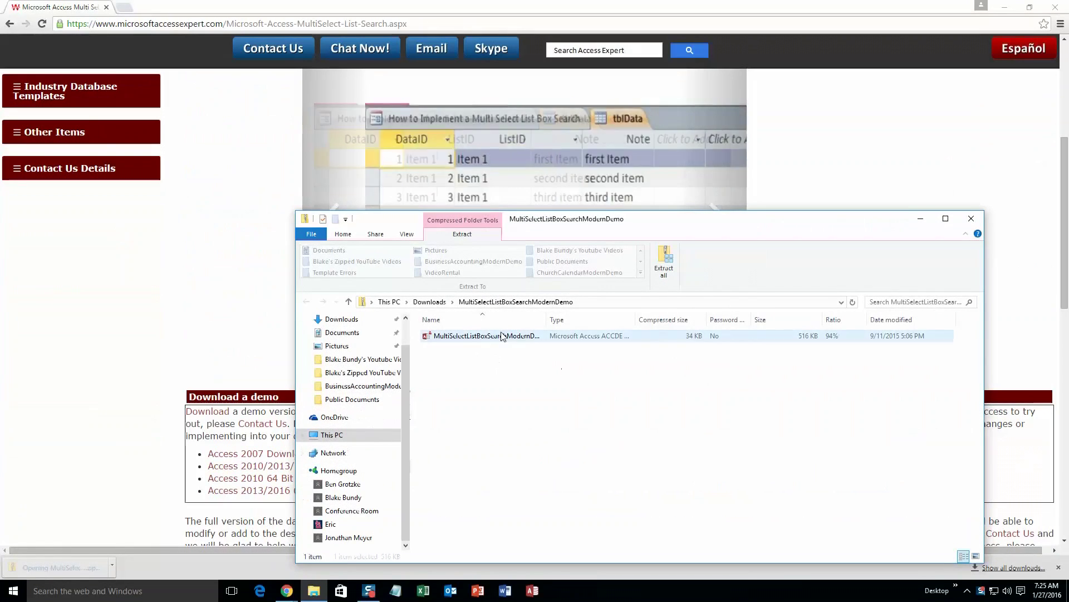
pyautogui.click(502, 335)
# Extract all files from the demo zip and launch MultiSelectListBoxSearchModernDemo
pyautogui.click(665, 268)
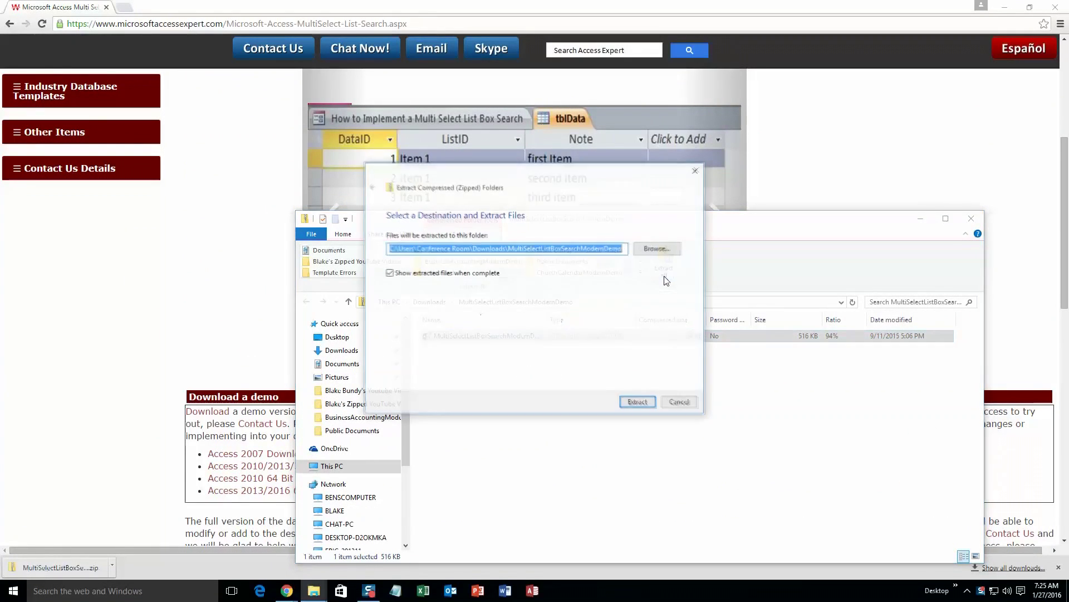
pyautogui.click(639, 403)
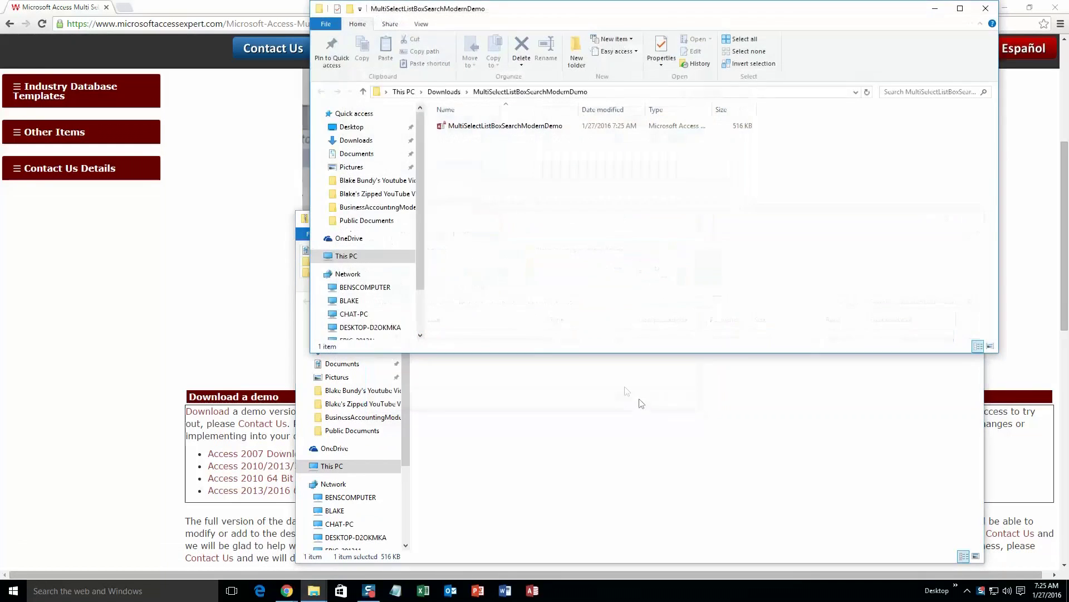
pyautogui.doubleClick(538, 125)
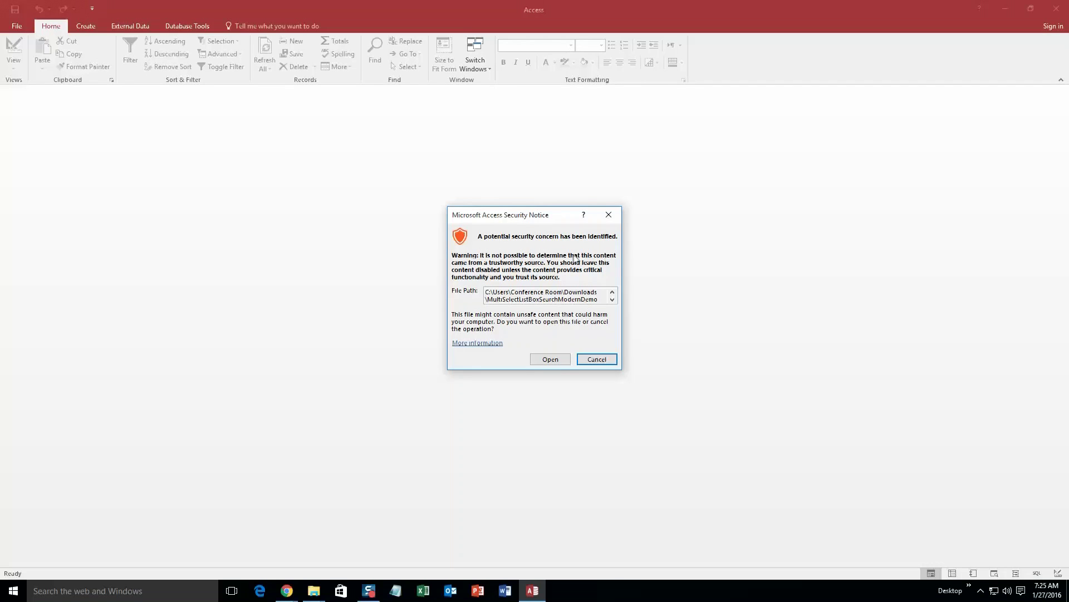
# Open the demo past the security notice, dismiss the Demo popup, and view tblList
pyautogui.click(545, 363)
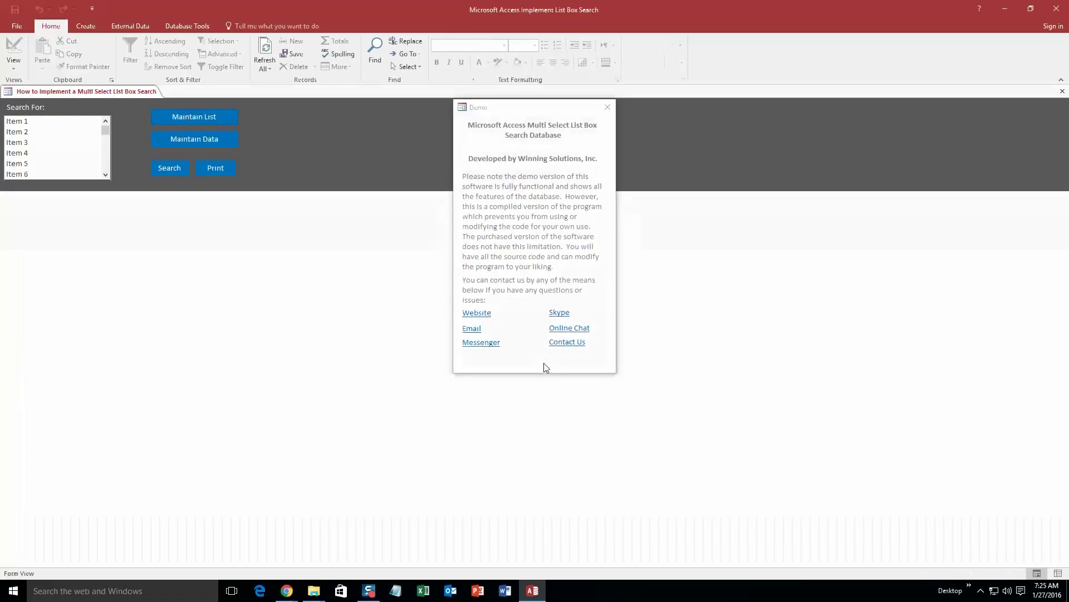
pyautogui.moveTo(536, 110); pyautogui.dragTo(458, 127)
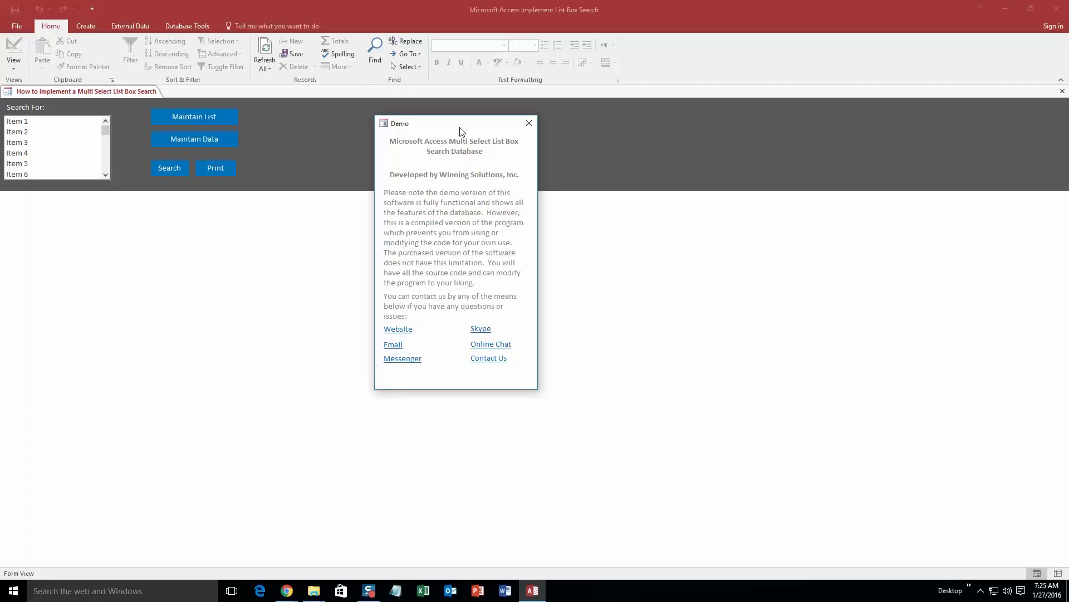
pyautogui.click(528, 124)
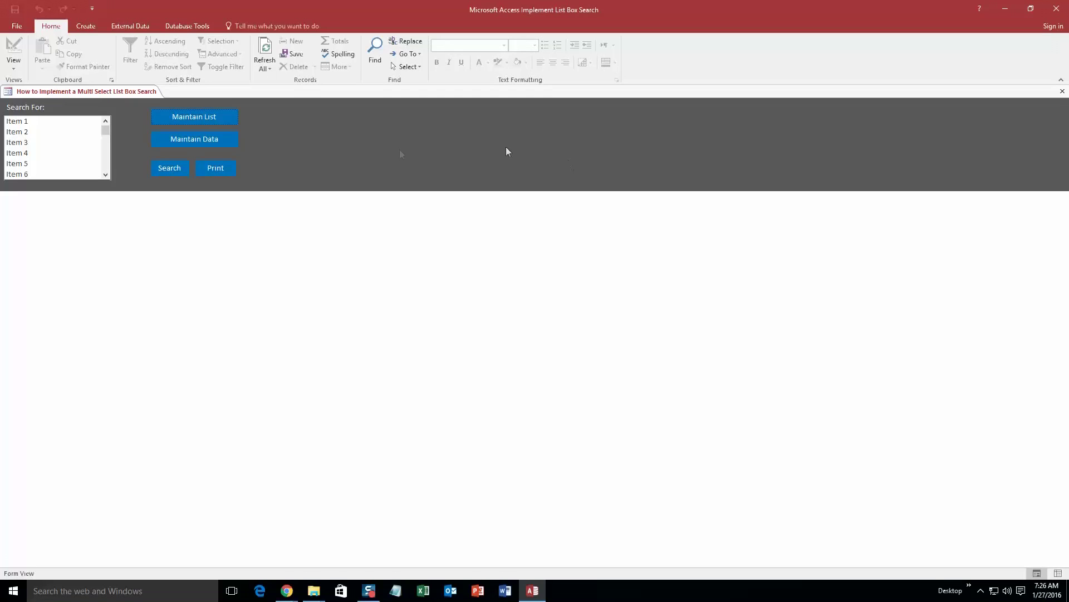
pyautogui.click(214, 120)
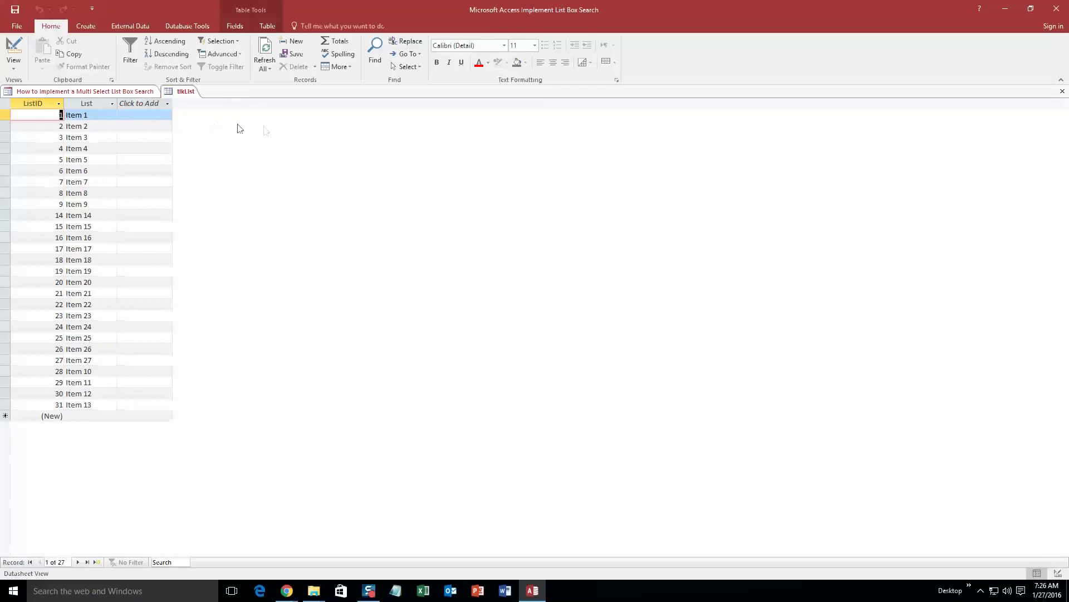
# Close tblList, open the tblData table, then return to the search form
pyautogui.rightClick(186, 91)
pyautogui.click(211, 111)
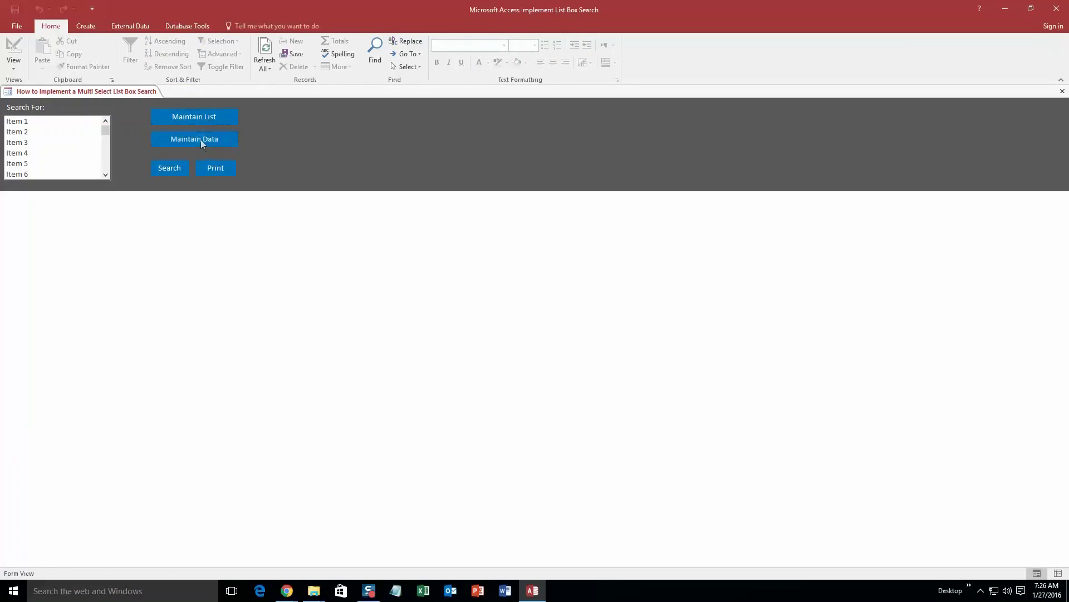
pyautogui.click(201, 139)
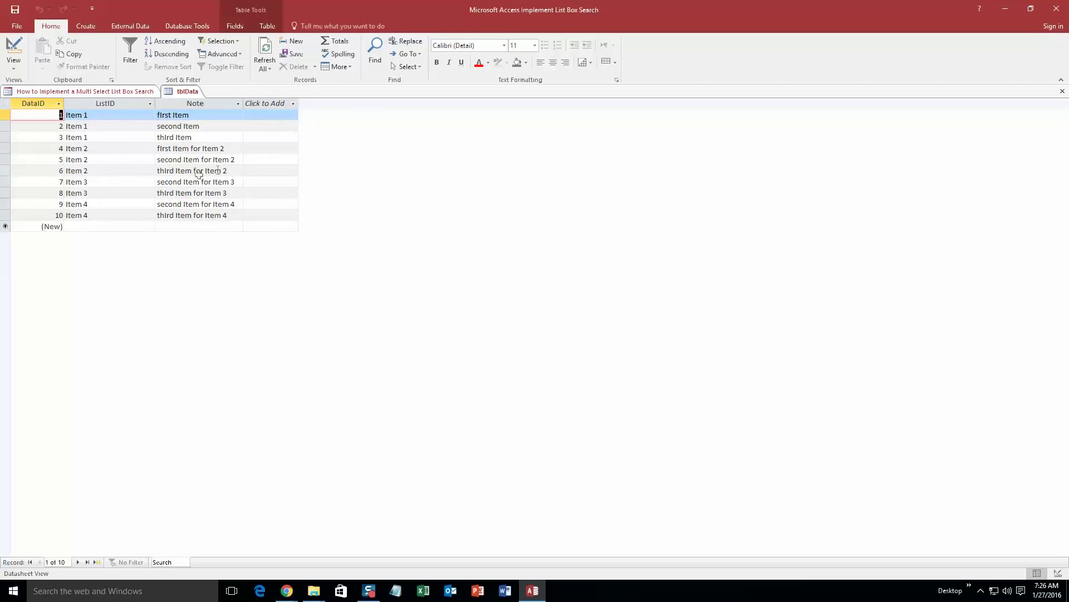
pyautogui.click(109, 91)
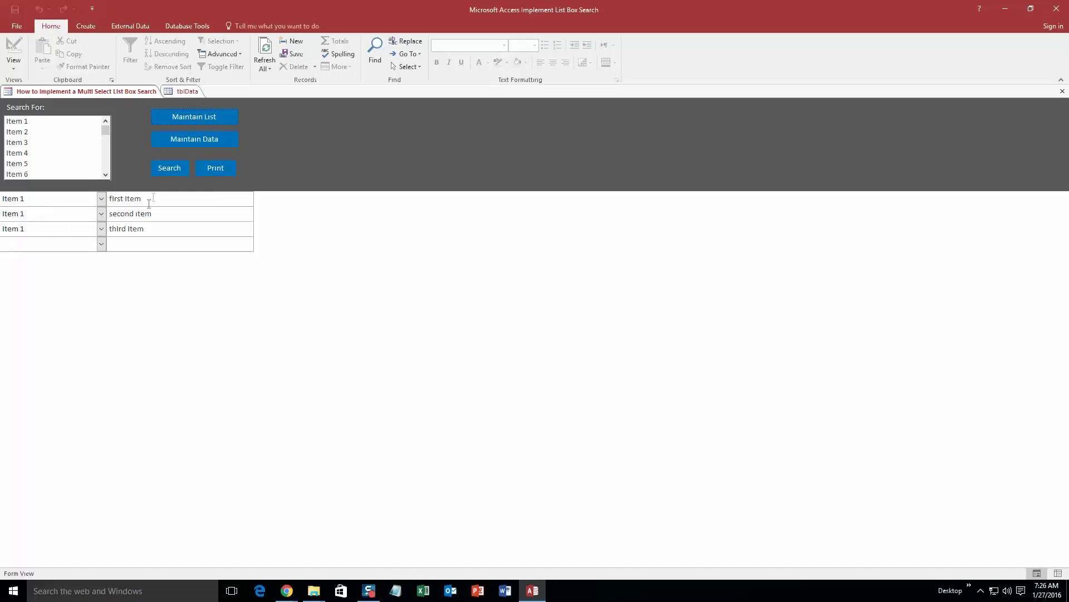
# Compare the search form results against the tblData records
pyautogui.click(188, 92)
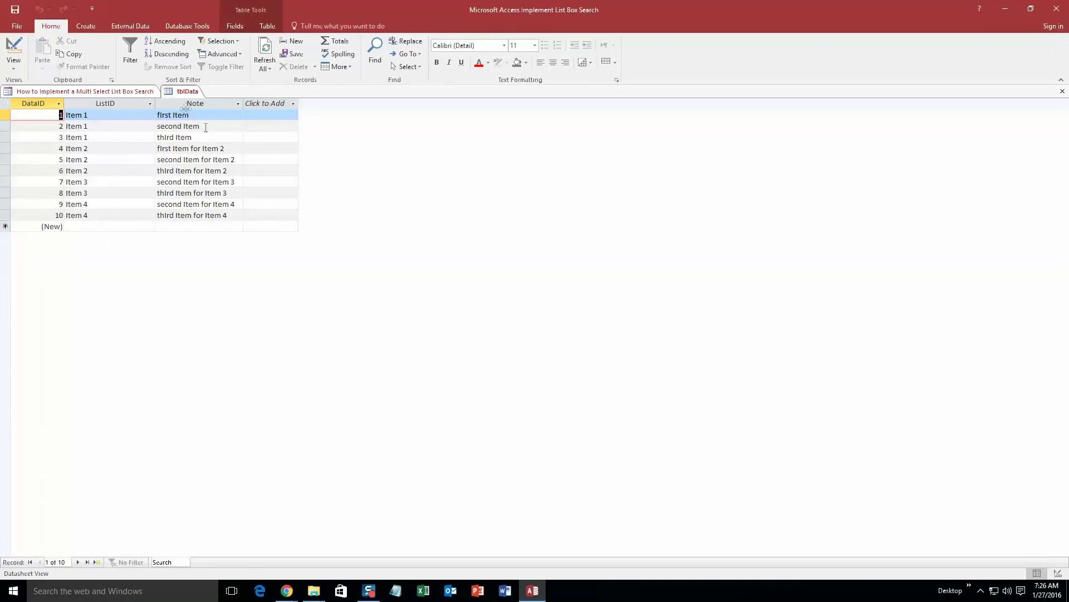
pyautogui.click(101, 90)
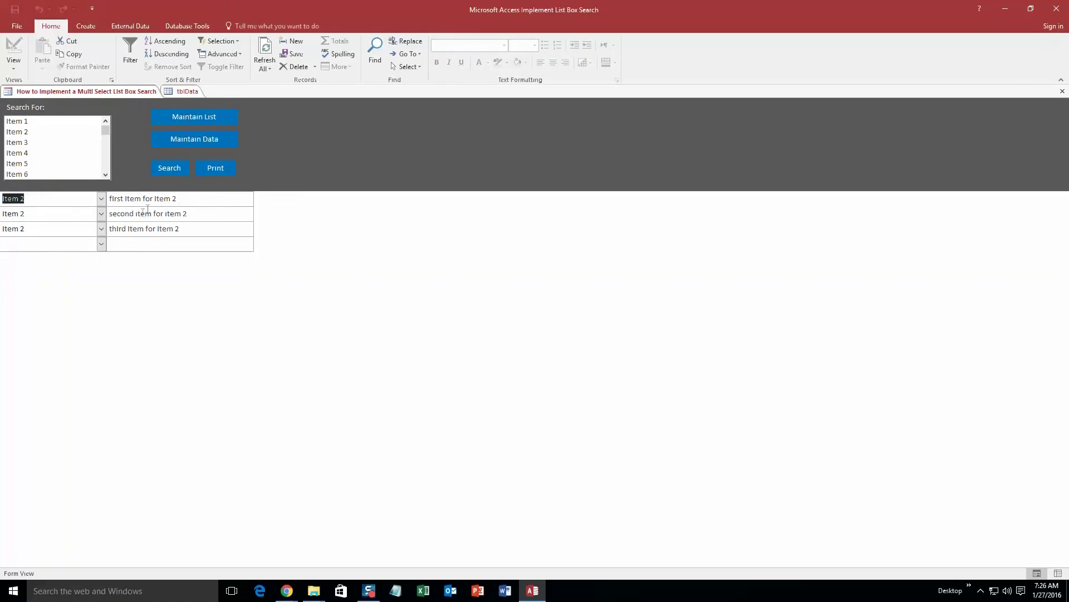
pyautogui.click(182, 92)
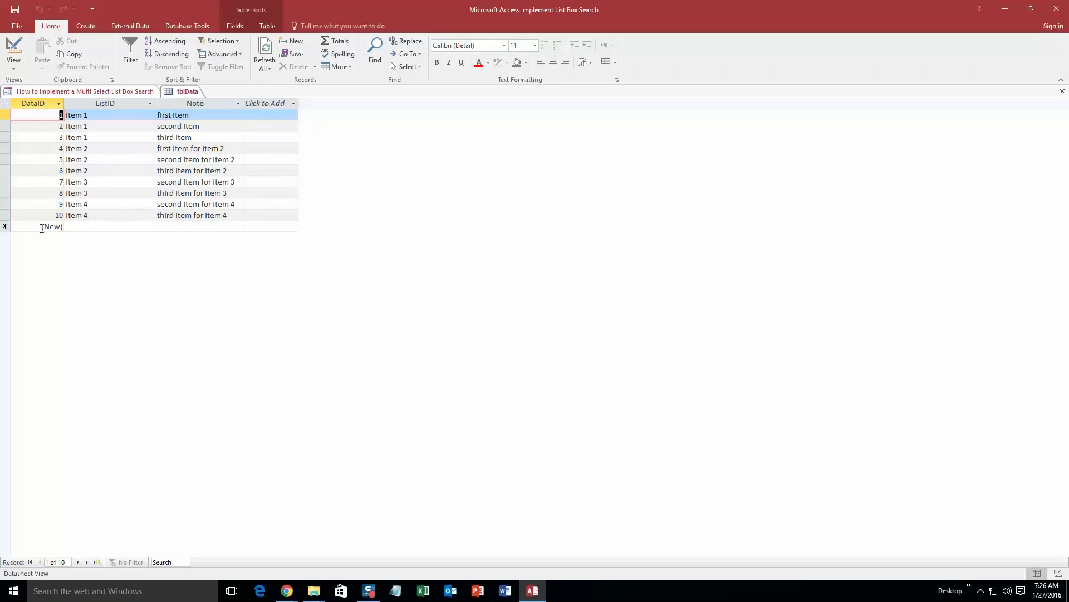
pyautogui.click(126, 91)
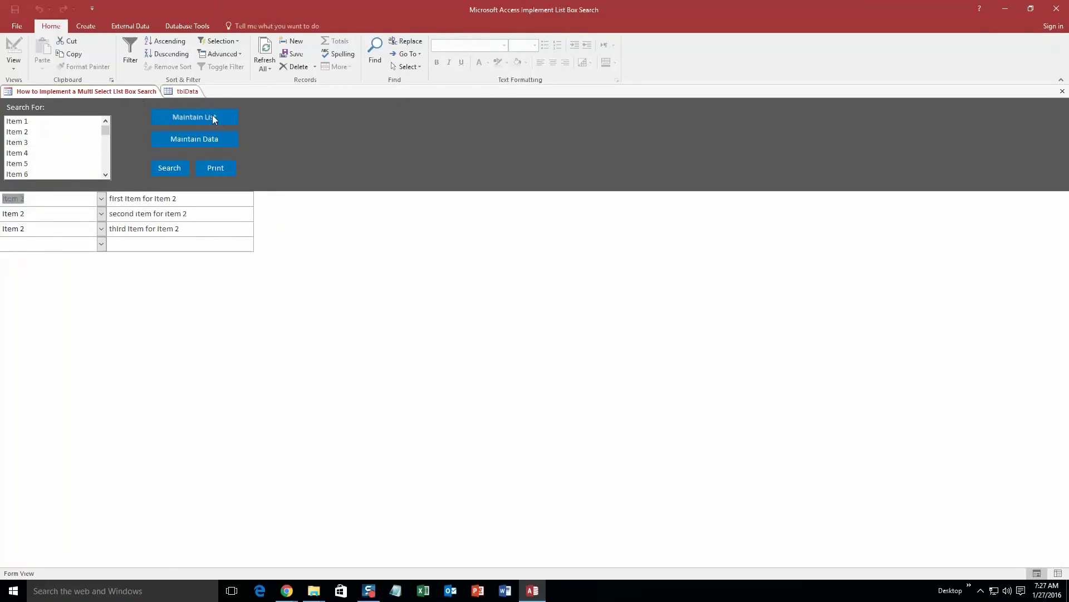
# Open and close tblList from the form, then close the tblData table
pyautogui.click(212, 118)
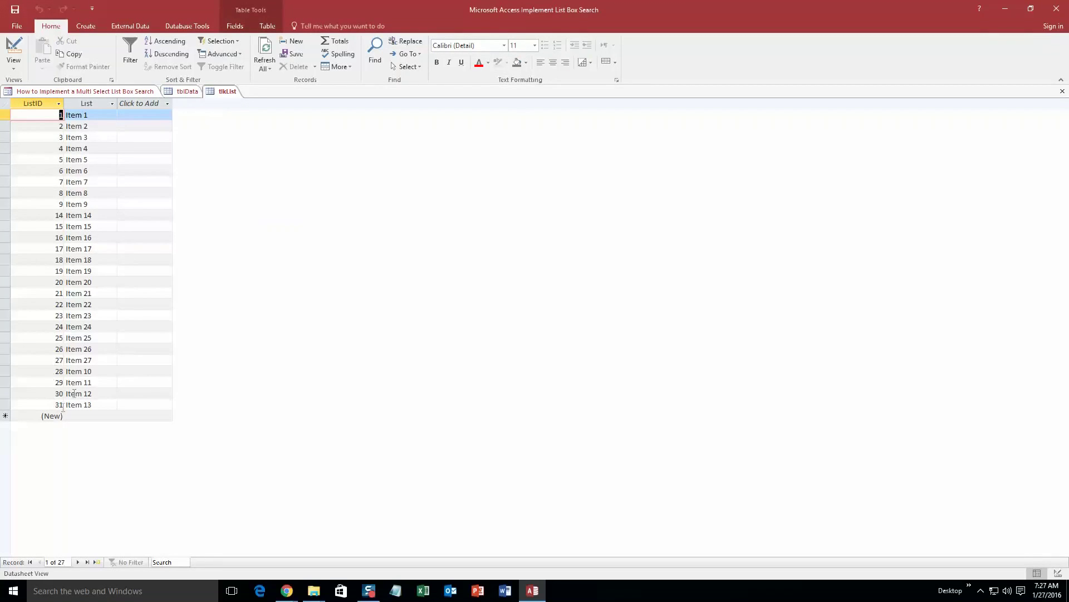
pyautogui.click(229, 108)
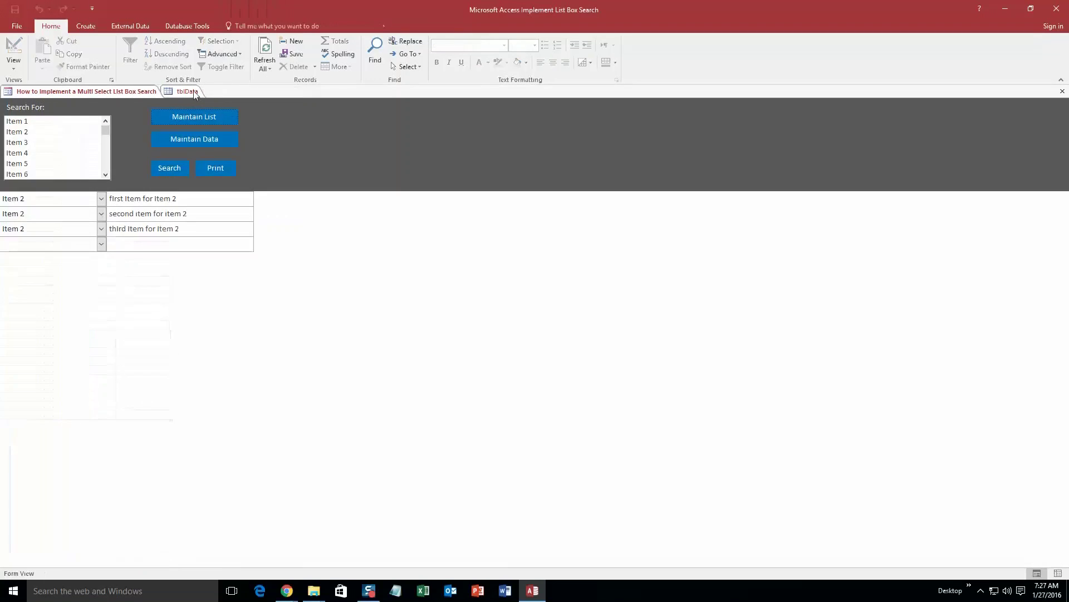
pyautogui.click(193, 90)
pyautogui.rightClick(193, 91)
pyautogui.click(219, 112)
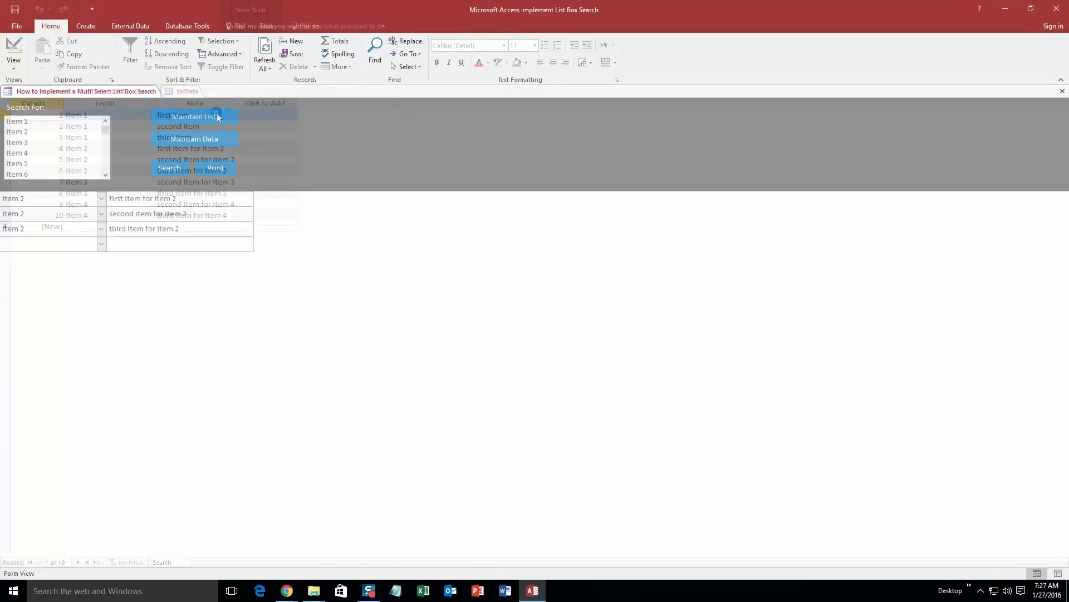